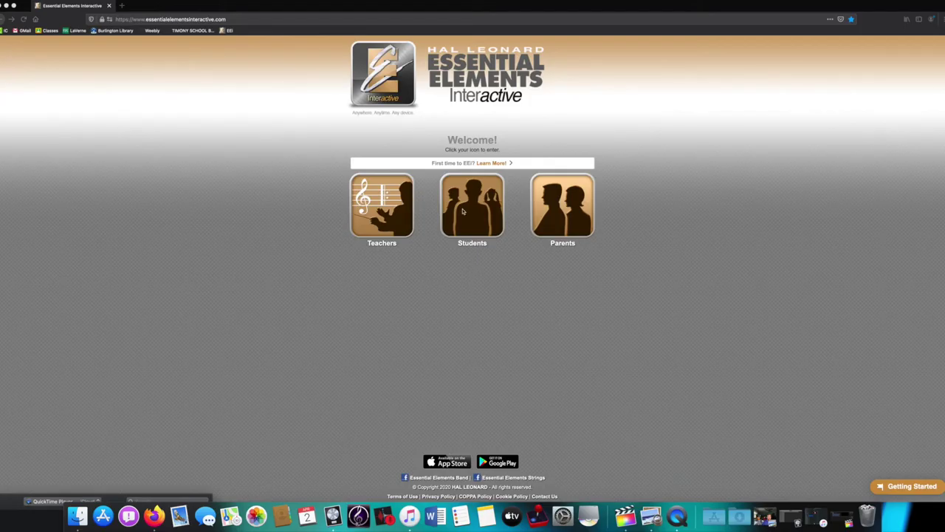
Open the Student Sign In form from the Students icon on the welcome page
{"action": "left_click", "coordinate": [463, 211]}
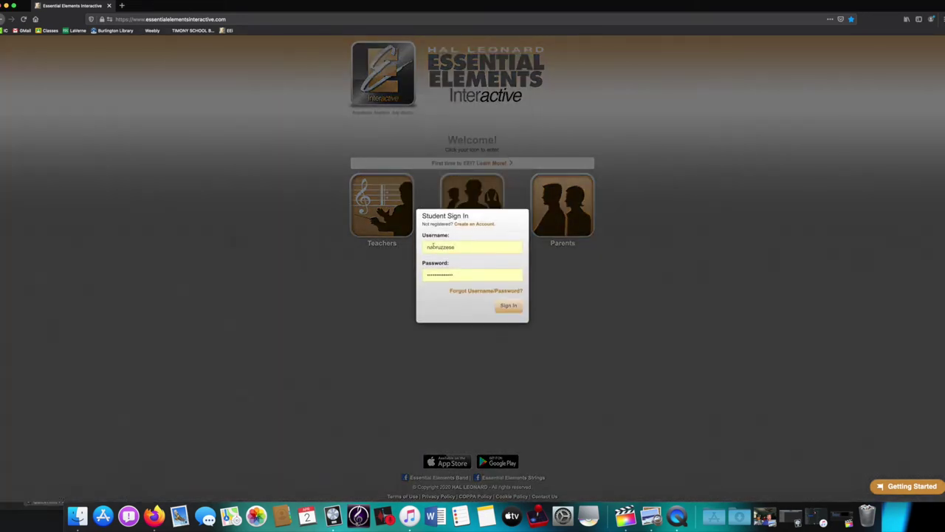
Sign in with the saved student login, declining Firefox's offer to save it
{"action": "left_click", "coordinate": [429, 247]}
{"action": "left_click", "coordinate": [508, 305]}
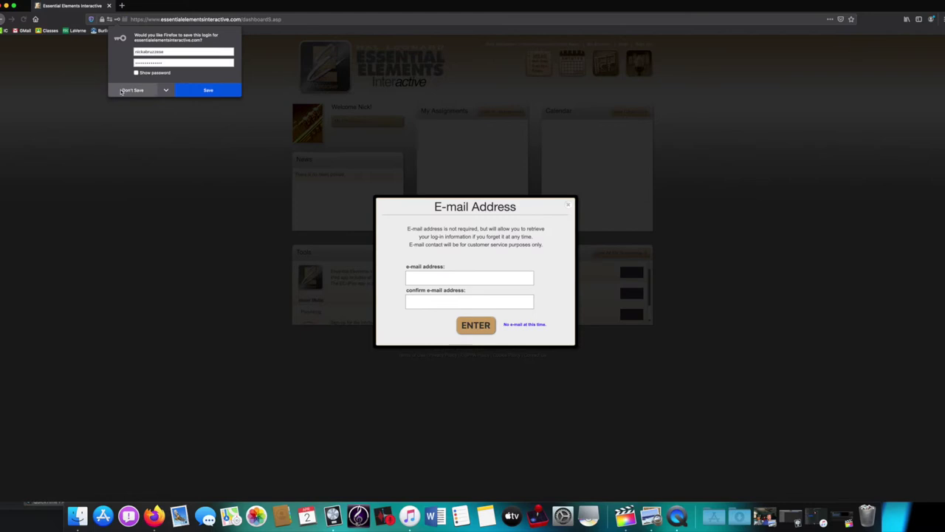
{"action": "left_click", "coordinate": [123, 90]}
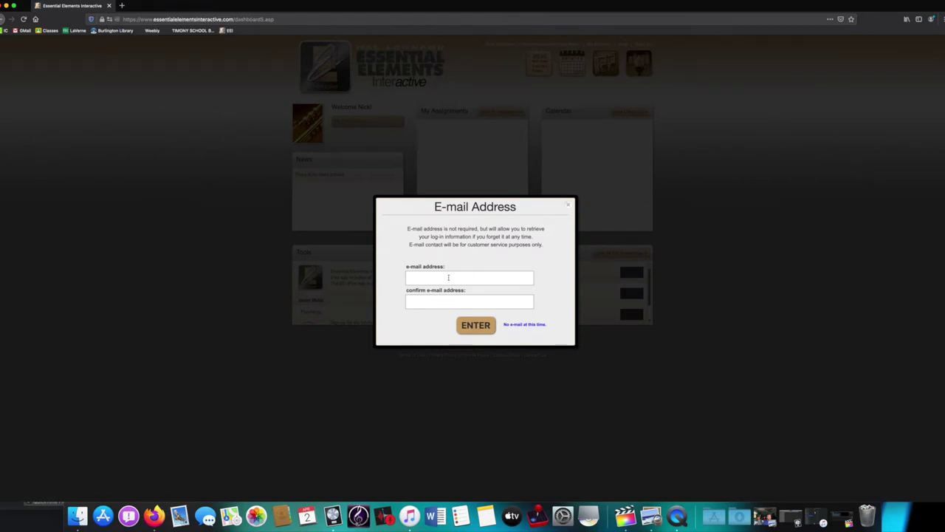
{"action": "left_click", "coordinate": [475, 325]}
Dismiss the e-mail popup and open The First Note from Previous Assignments
{"action": "left_click", "coordinate": [568, 205]}
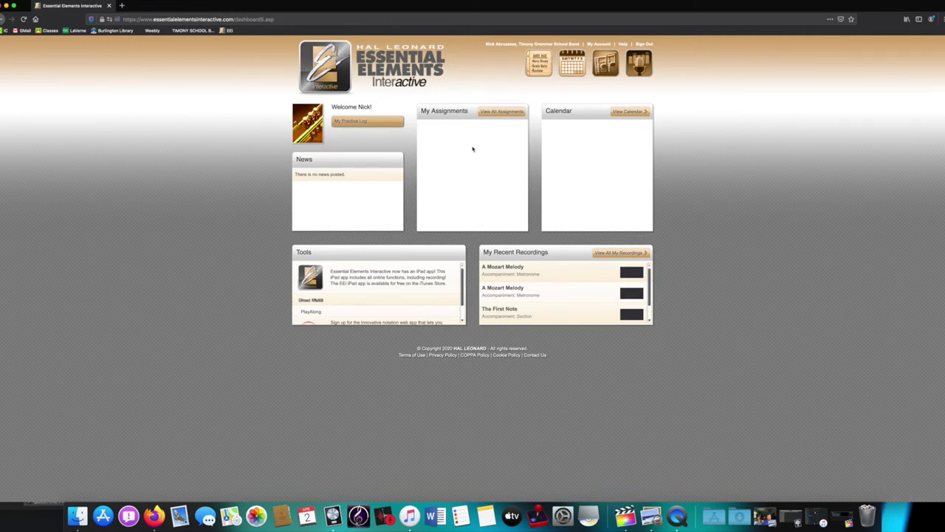
{"action": "left_click", "coordinate": [501, 112]}
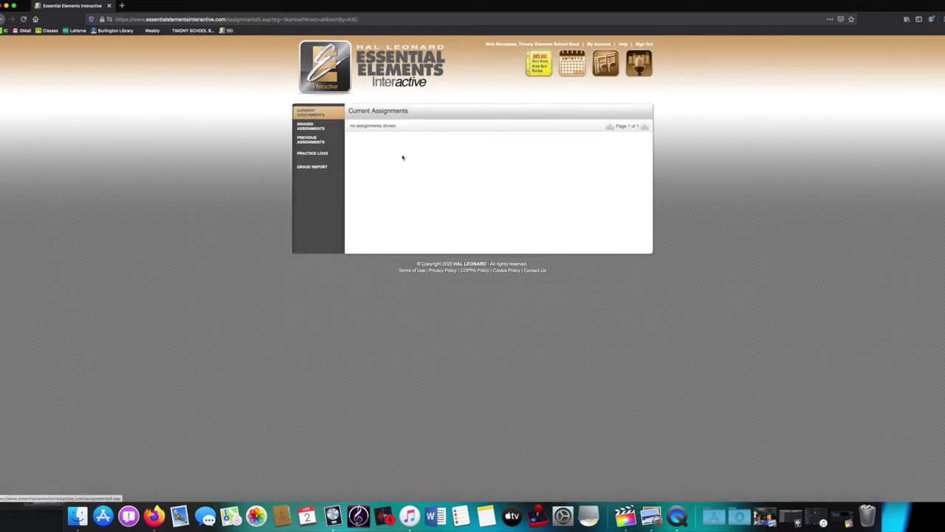
{"action": "left_click", "coordinate": [313, 140]}
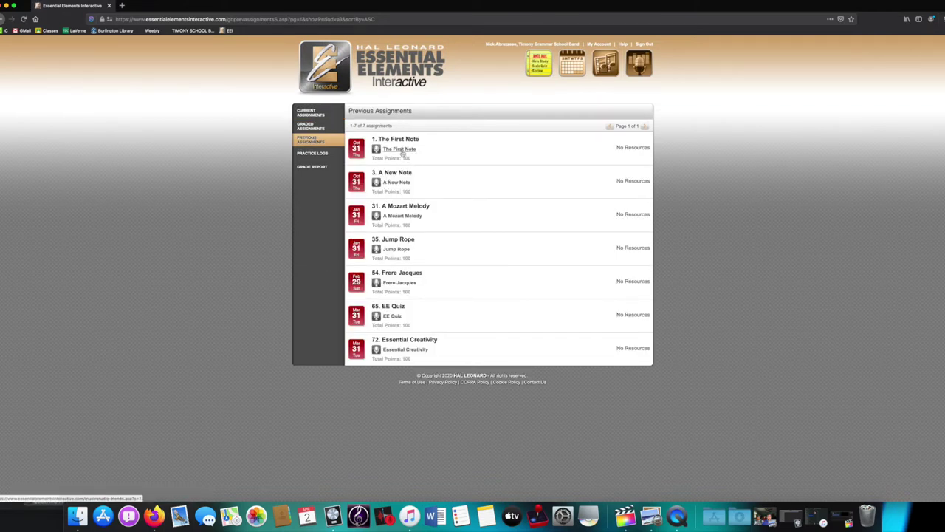
{"action": "left_click", "coordinate": [402, 151]}
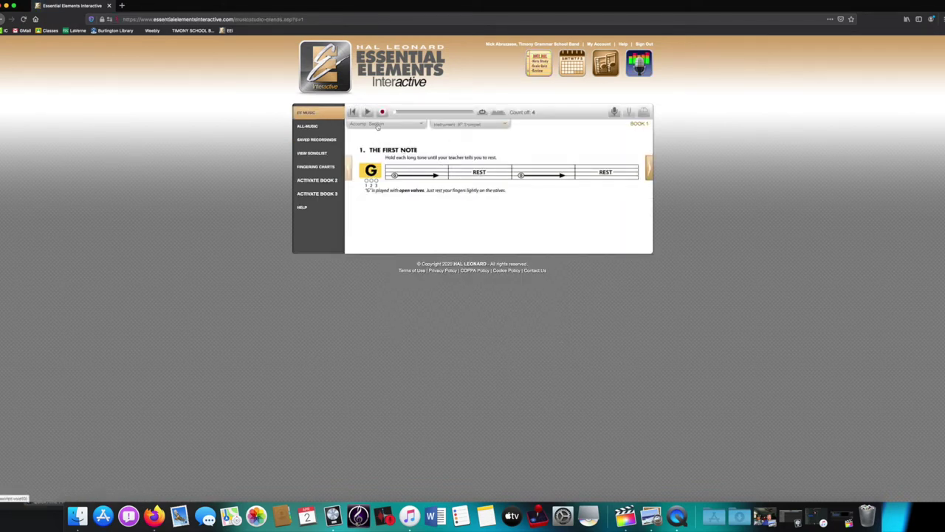
Set the accompaniment to None and record Take 1 of The First Note
{"action": "left_click", "coordinate": [378, 126]}
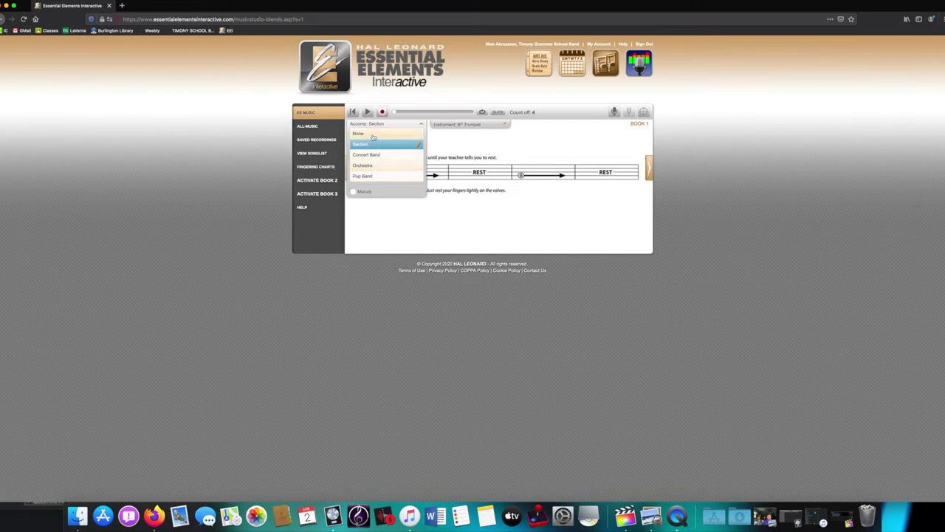
{"action": "left_click", "coordinate": [373, 135]}
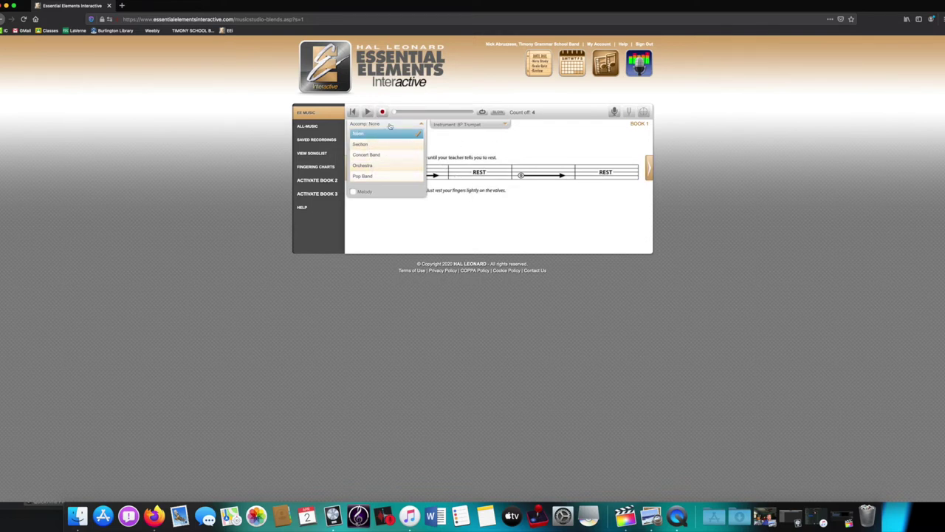
{"action": "left_click", "coordinate": [383, 113]}
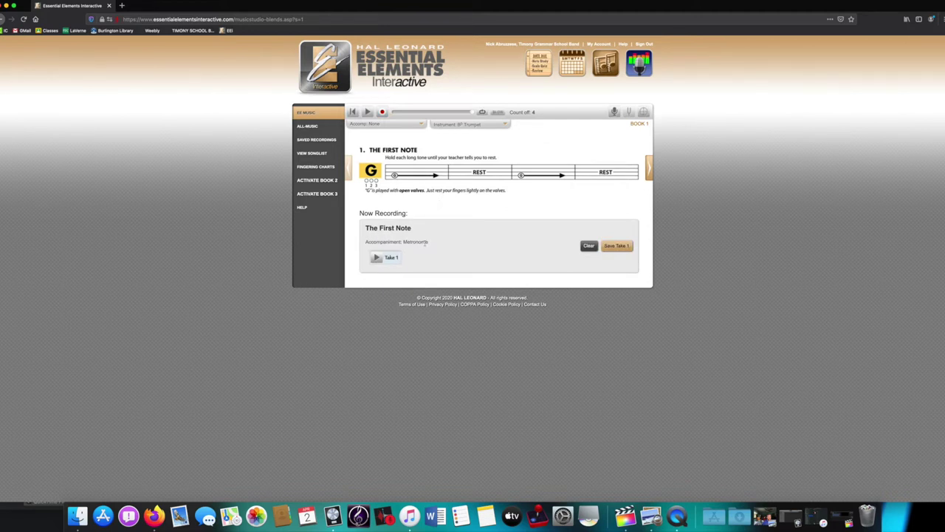
Listen back to Take 1, then save it
{"action": "left_click", "coordinate": [377, 258]}
{"action": "left_click", "coordinate": [619, 246]}
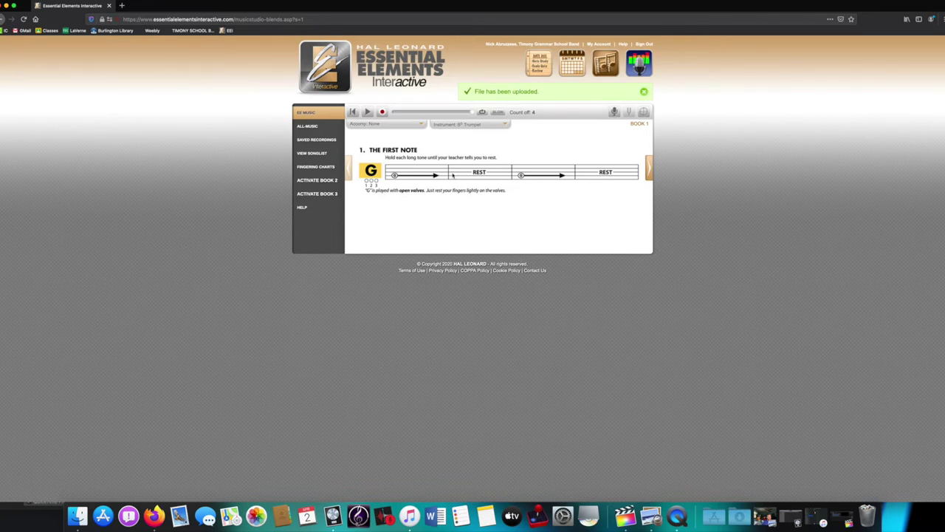
Open Saved Recordings, postpone the tutorial, and dismiss the alert requiring My Comments first
{"action": "left_click", "coordinate": [317, 140]}
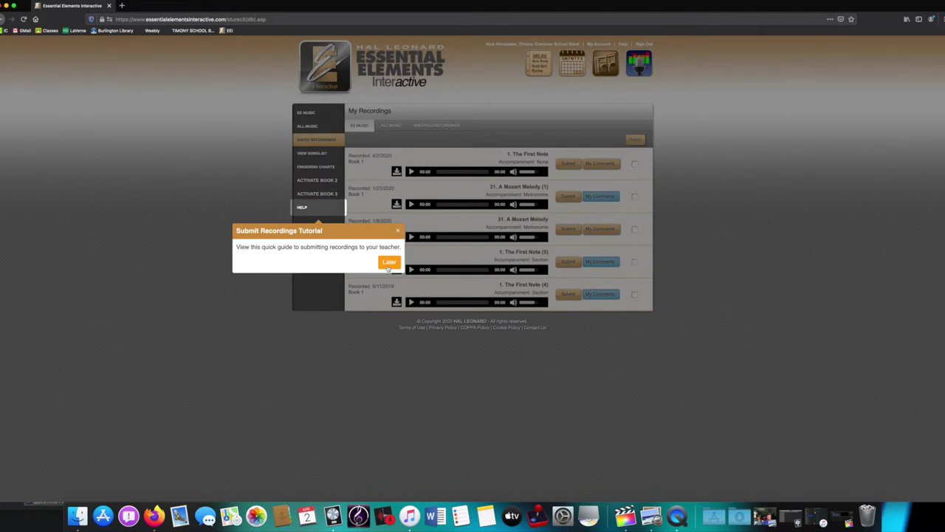
{"action": "left_click", "coordinate": [391, 264]}
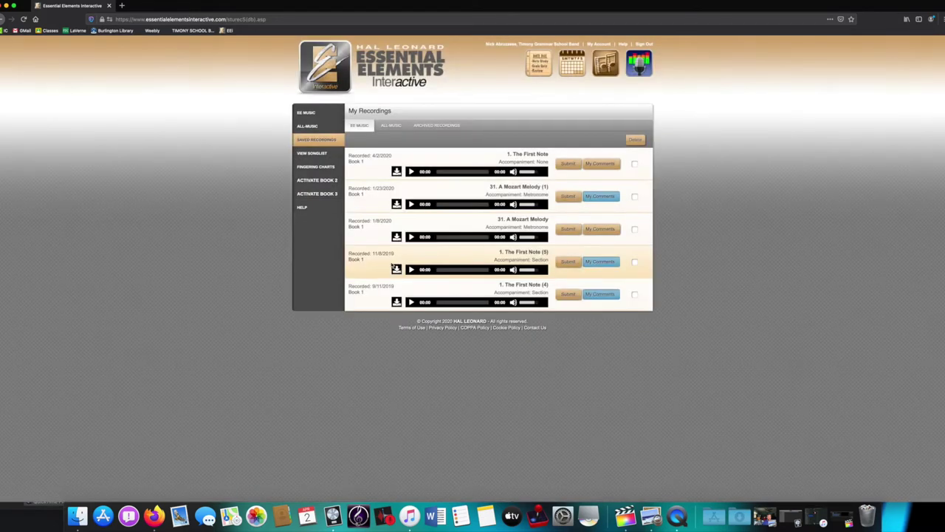
{"action": "left_click", "coordinate": [569, 163]}
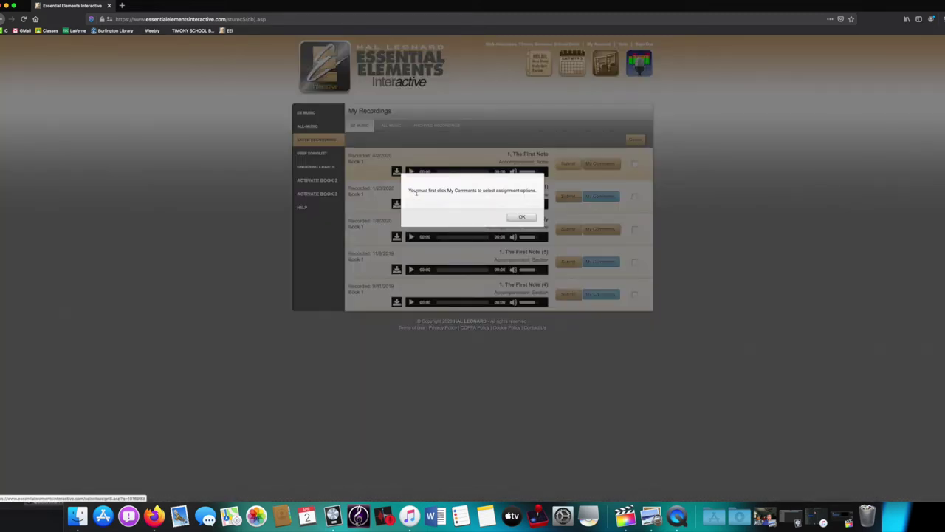
{"action": "left_click_drag", "start_coordinate": [447, 190], "coordinate": [473, 190]}
{"action": "left_click", "coordinate": [521, 216]}
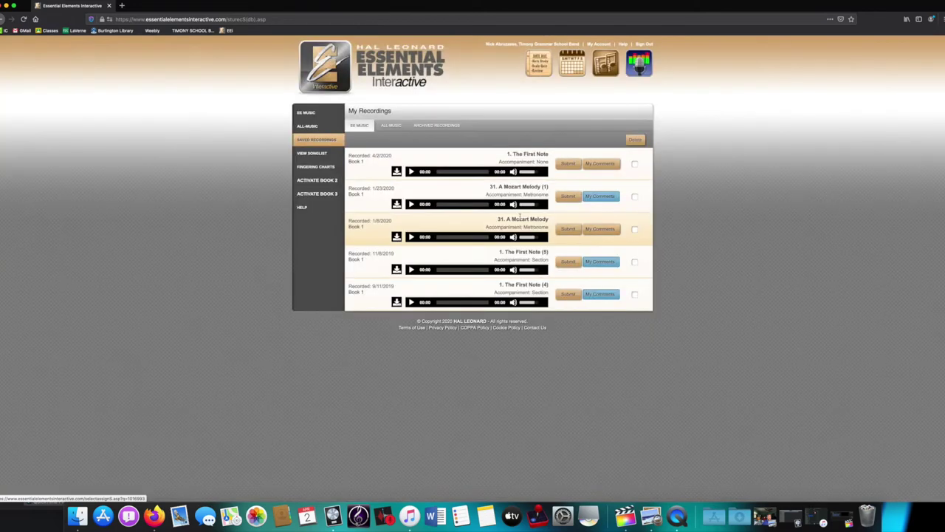
Link the newest recording to '1. The First Note', comment 'I was unsure of how to Upload the assignment', and submit
{"action": "left_click", "coordinate": [601, 165]}
{"action": "left_click", "coordinate": [454, 278]}
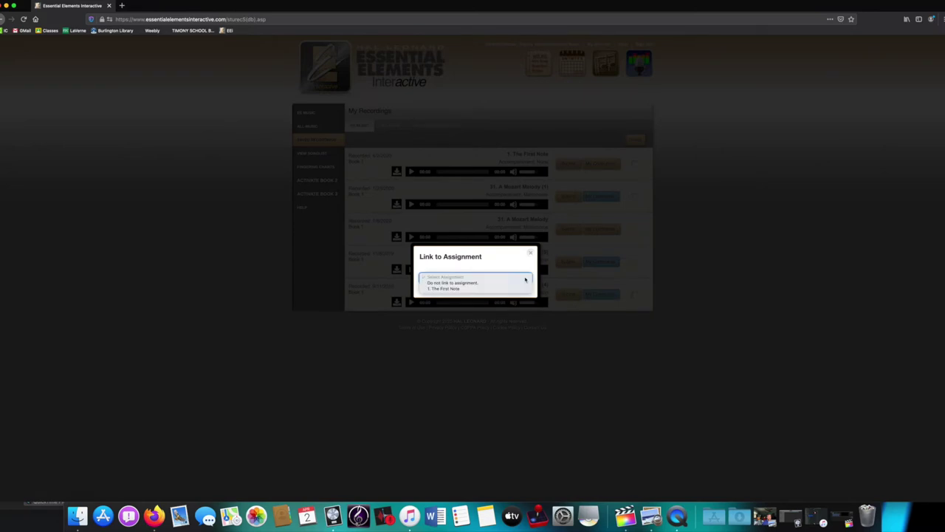
{"action": "left_click", "coordinate": [454, 289]}
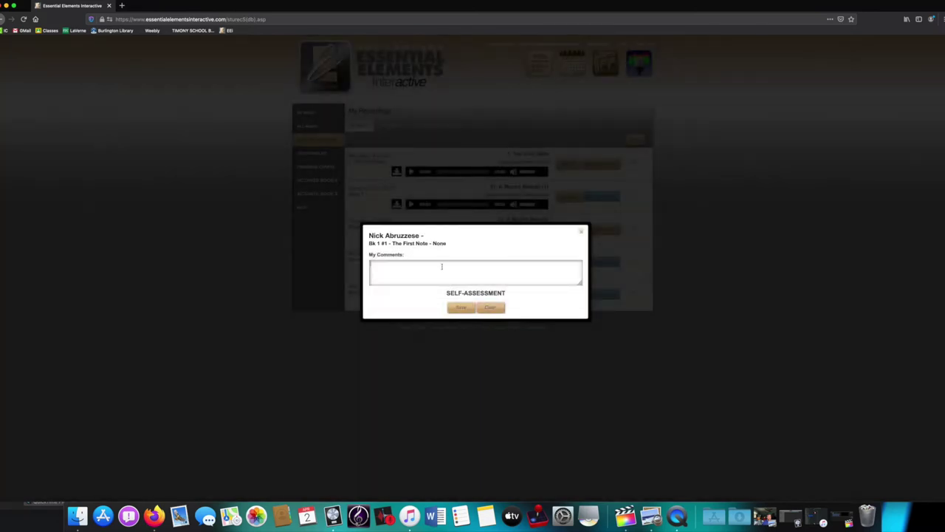
{"action": "left_click", "coordinate": [442, 266]}
{"action": "type", "text": "I was unsure of how to Upload the assignment."}
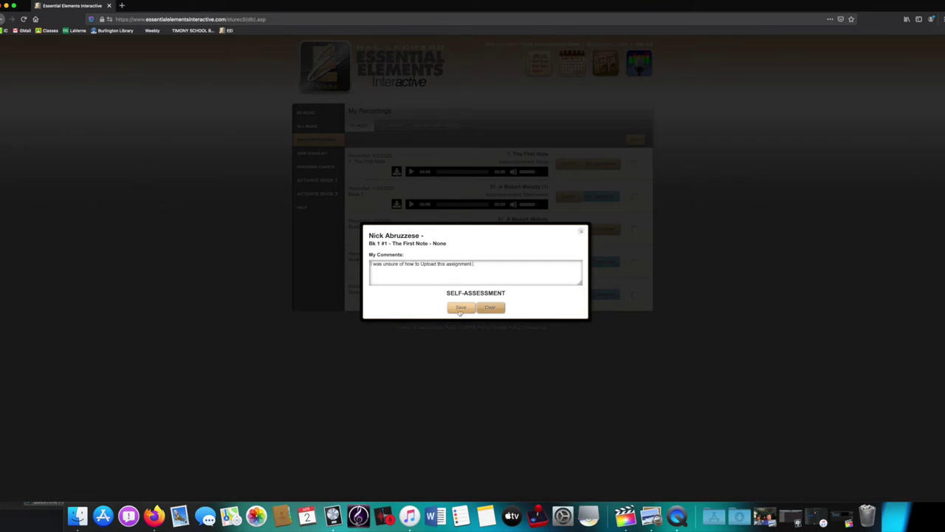
{"action": "left_click", "coordinate": [460, 308]}
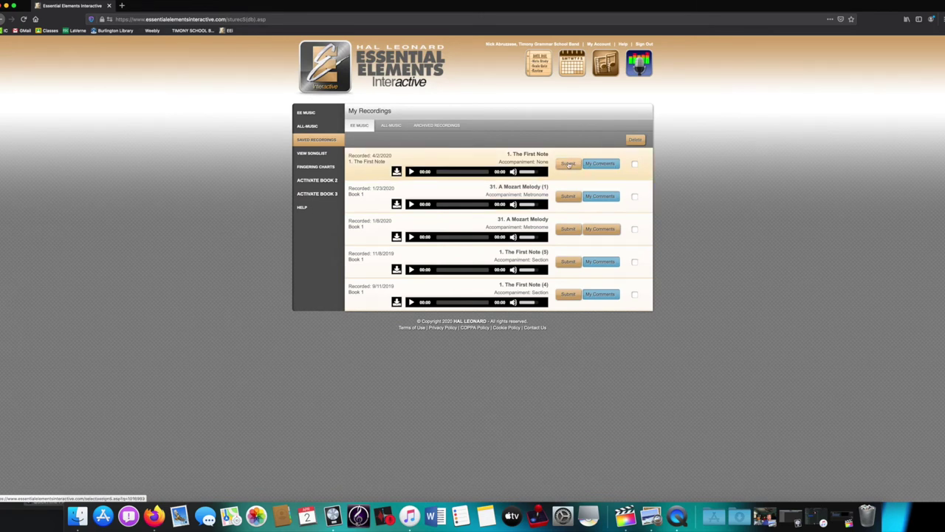
{"action": "left_click", "coordinate": [569, 164]}
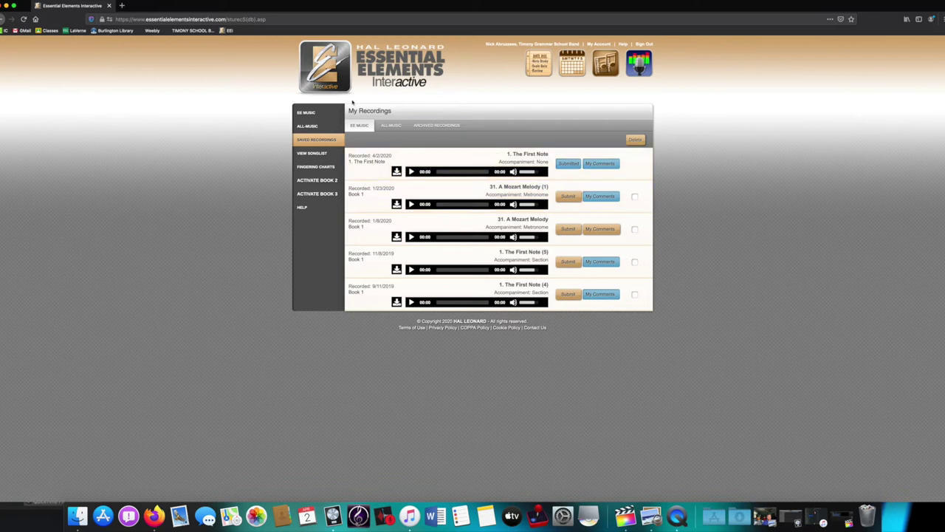
Return to the dashboard, dismiss the e-mail popup, and list the Previous Assignments
{"action": "left_click", "coordinate": [332, 78]}
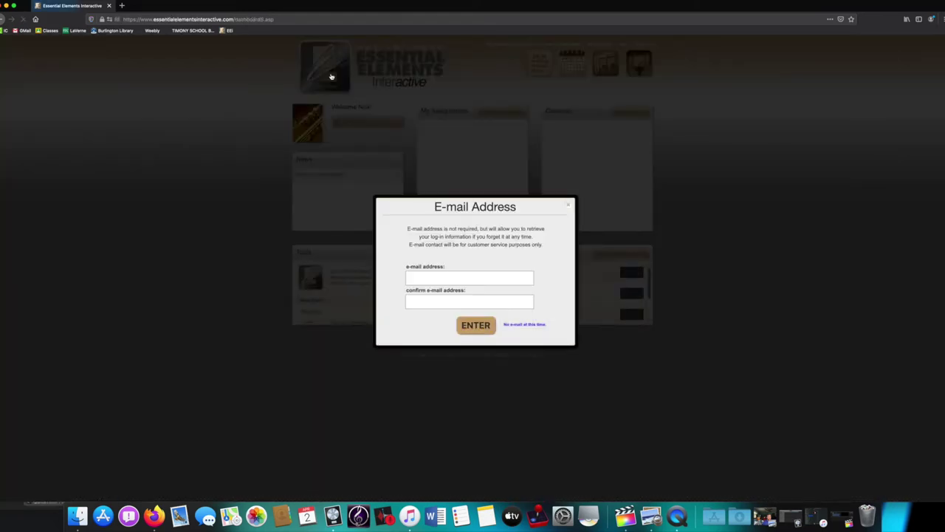
{"action": "left_click", "coordinate": [568, 205]}
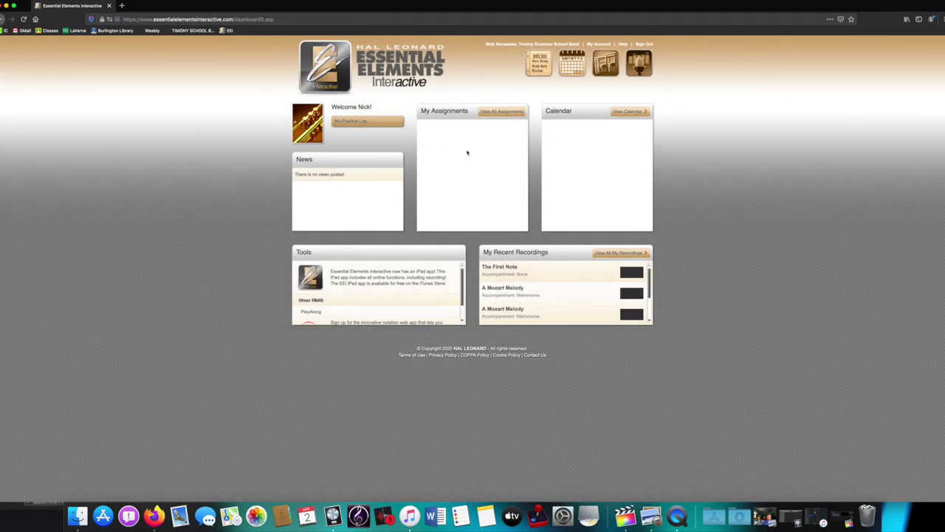
{"action": "left_click", "coordinate": [502, 112]}
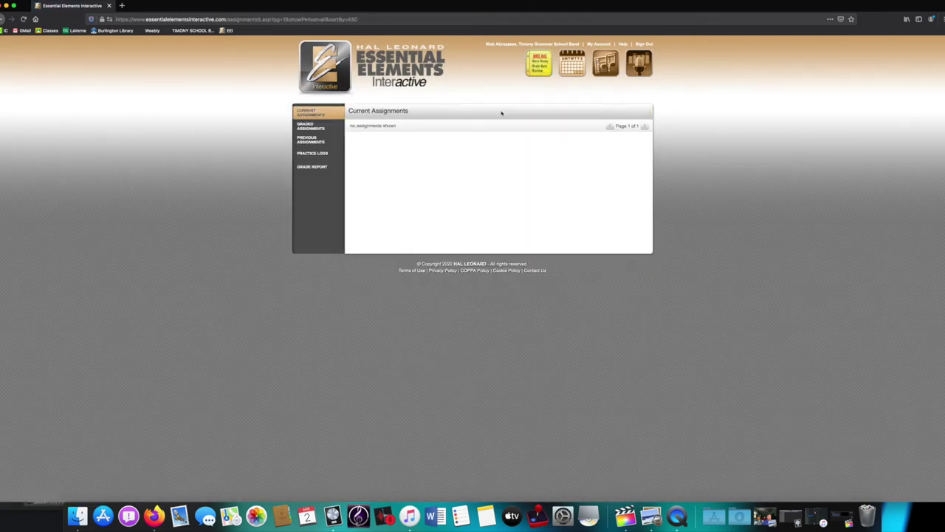
{"action": "left_click", "coordinate": [309, 144]}
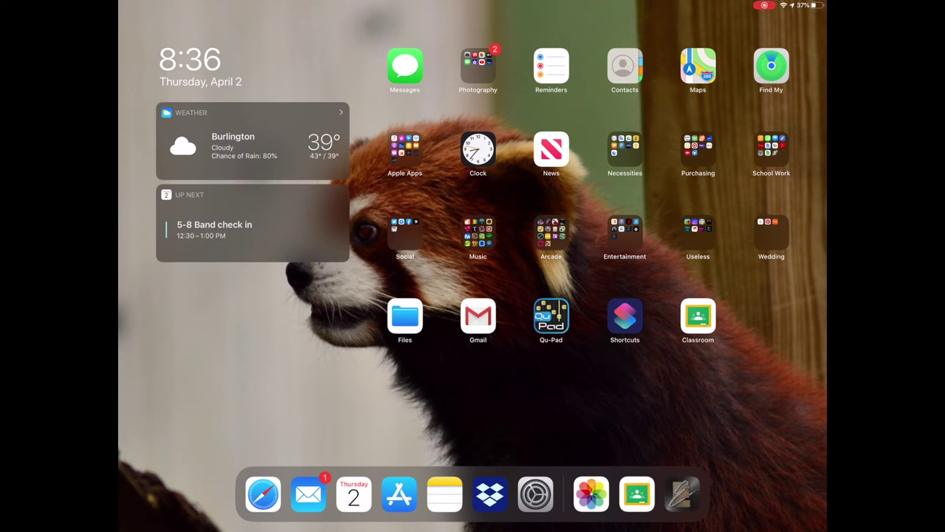
Launch the EEI iPad app and skip the e-mail address request
{"action": "left_click", "coordinate": [680, 493]}
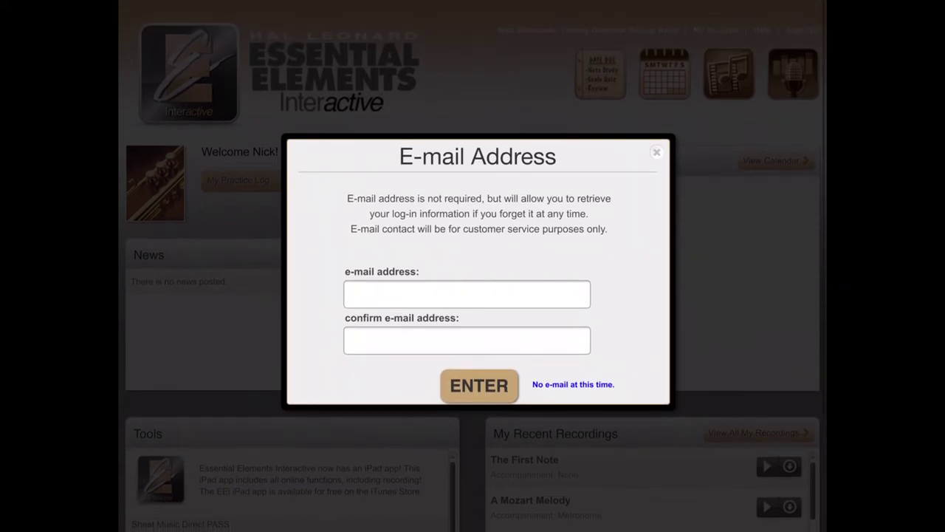
{"action": "left_click", "coordinate": [467, 294]}
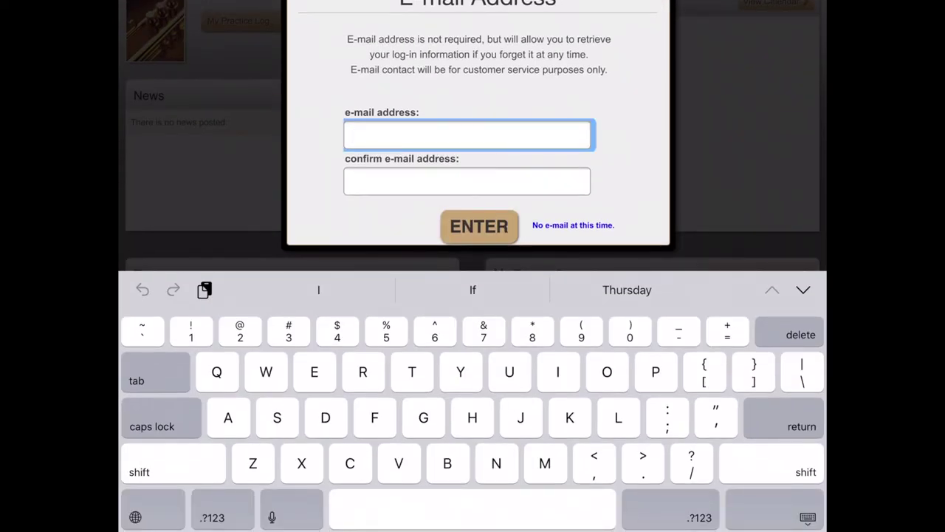
{"action": "left_click", "coordinate": [807, 516]}
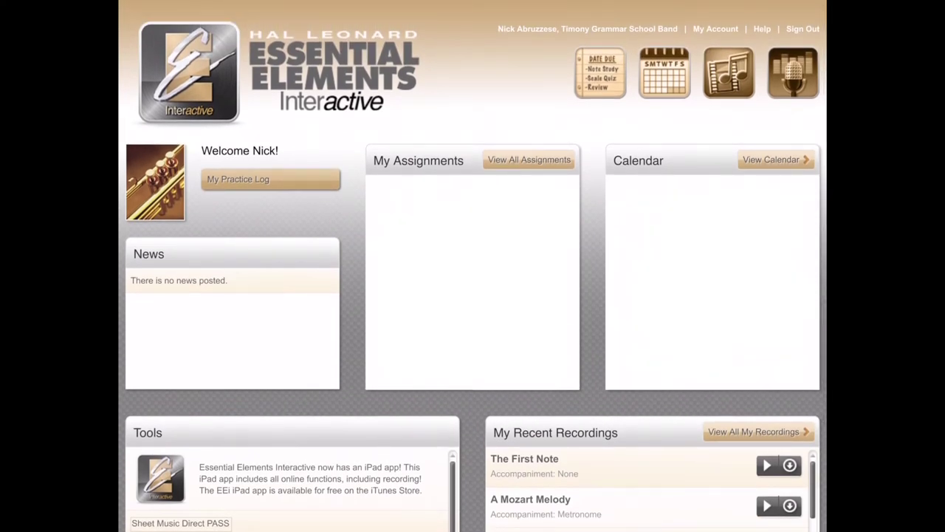
Open The First Note under assignment 1 from the Previous Assignments list
{"action": "left_click", "coordinate": [529, 159]}
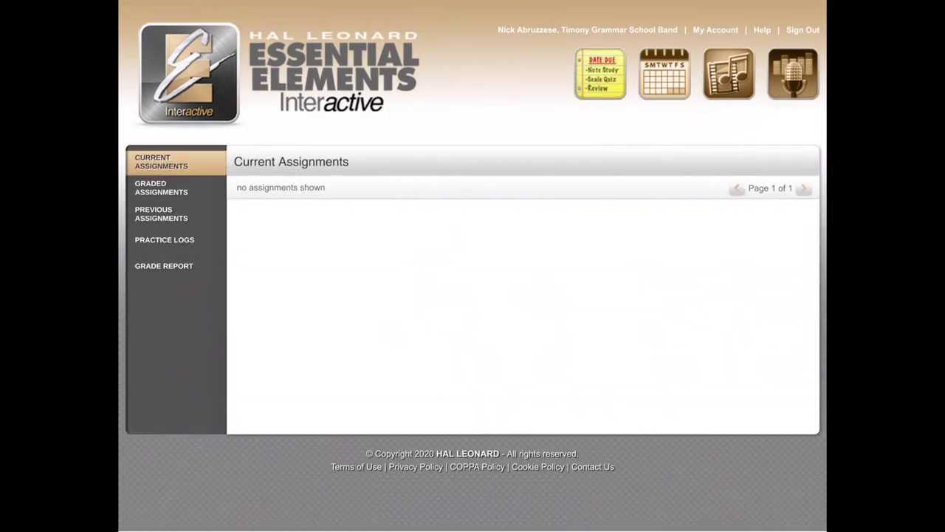
{"action": "scroll", "coordinate": [472, 296], "scroll_direction": "down", "scroll_amount": 2}
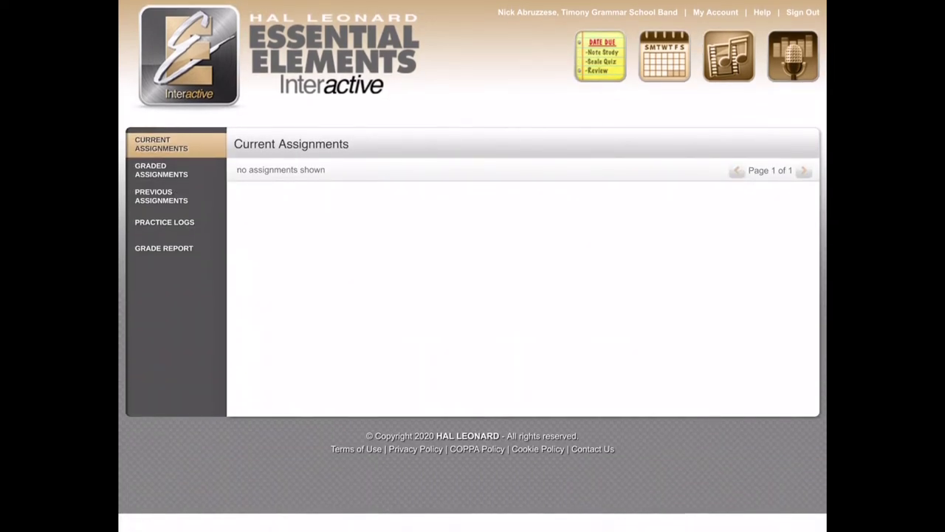
{"action": "left_click", "coordinate": [161, 214]}
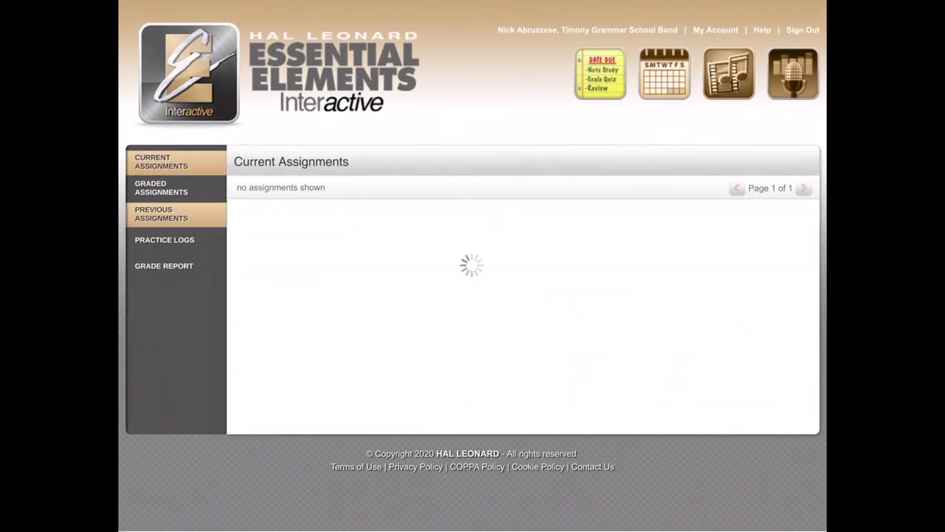
{"action": "scroll", "coordinate": [473, 295], "scroll_direction": "down", "scroll_amount": 2}
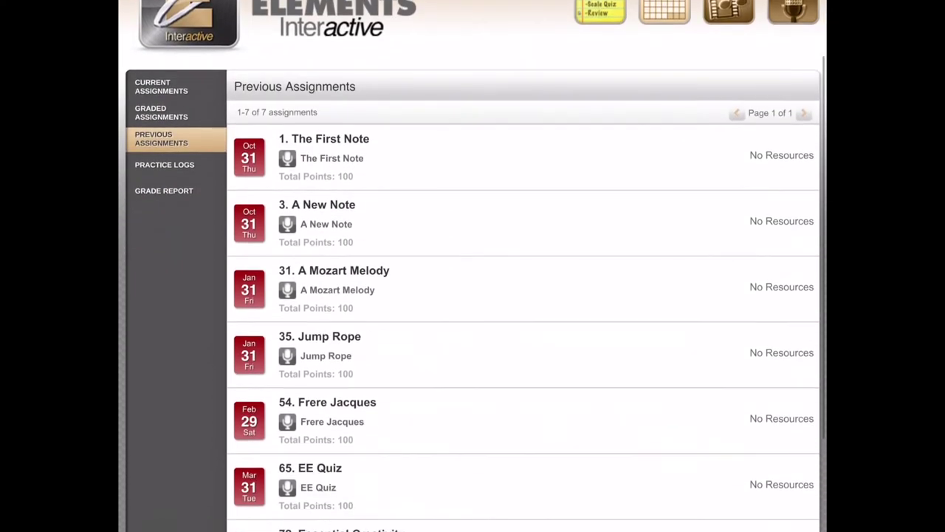
{"action": "left_click", "coordinate": [332, 197]}
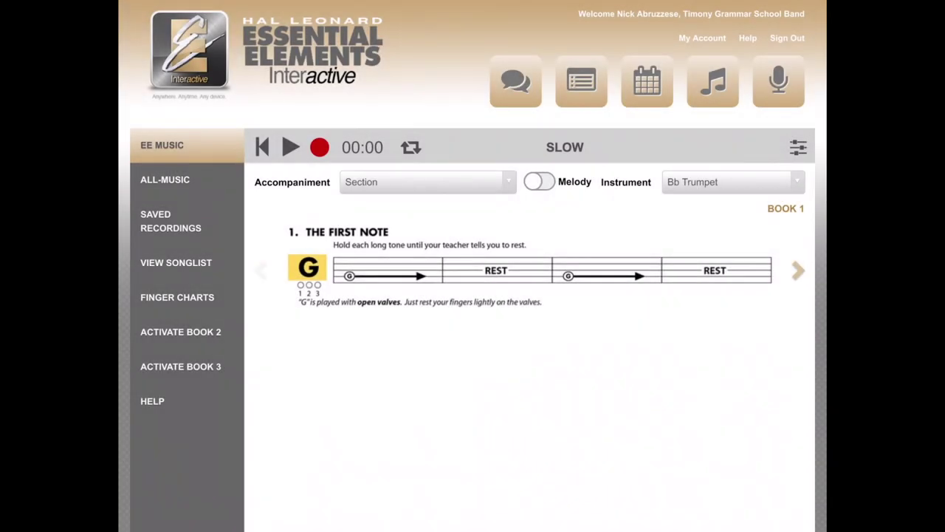
Toggle Melody on and off, choose Pop Band accompaniment, and record, allowing microphone access
{"action": "left_click", "coordinate": [539, 182]}
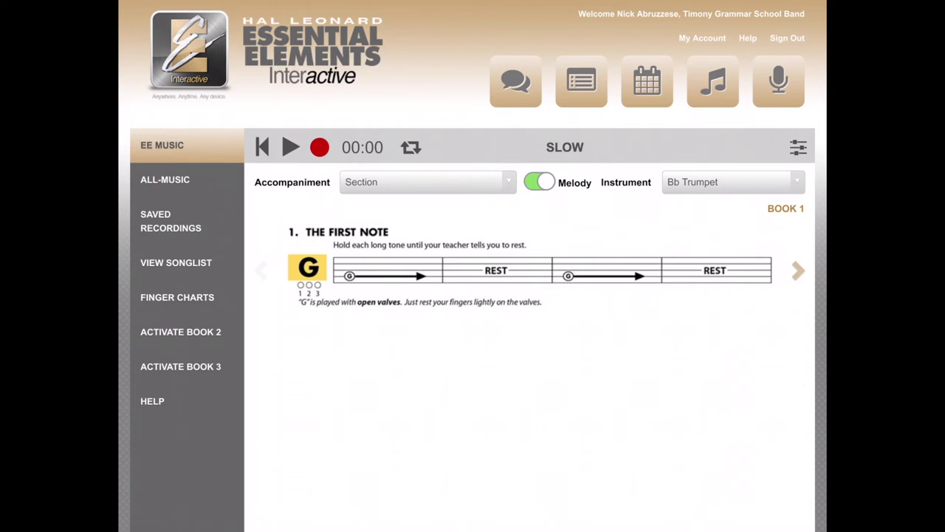
{"action": "left_click", "coordinate": [539, 181]}
{"action": "left_click", "coordinate": [427, 182]}
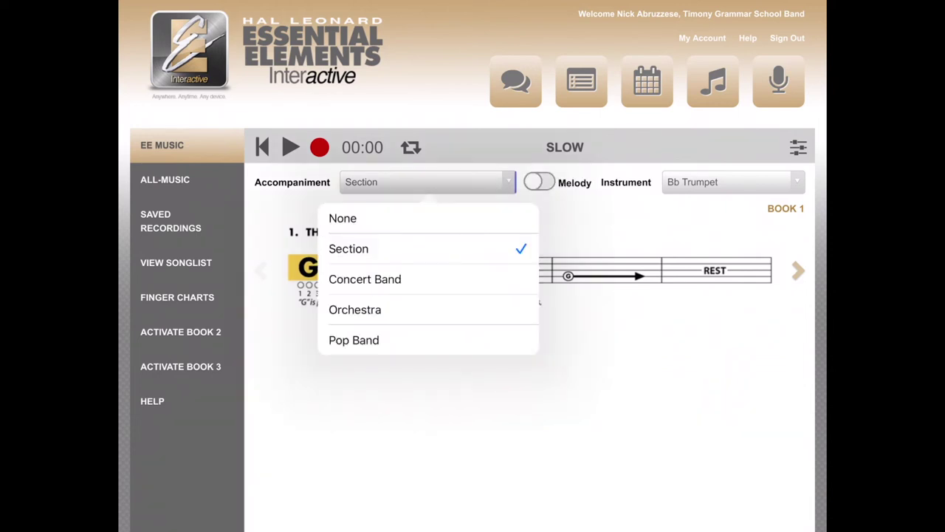
{"action": "left_click", "coordinate": [353, 339]}
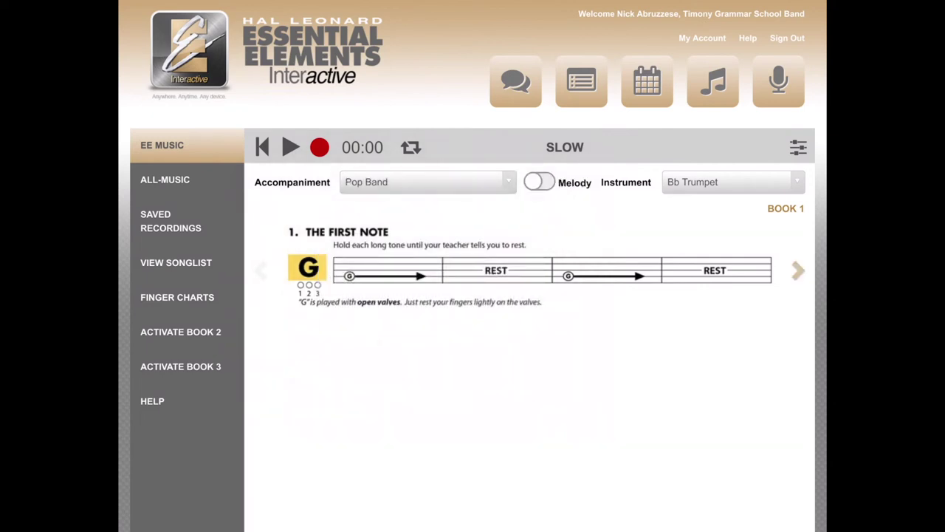
{"action": "left_click", "coordinate": [320, 147]}
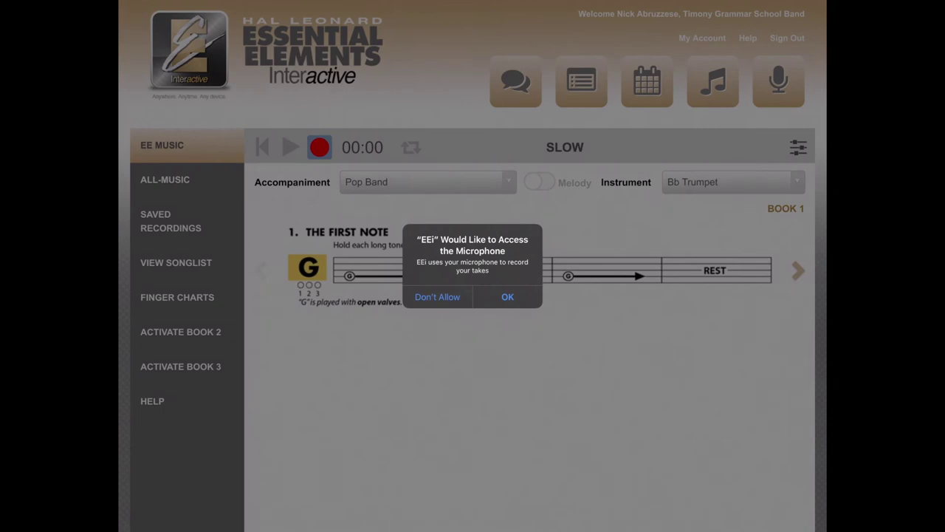
{"action": "left_click", "coordinate": [507, 296]}
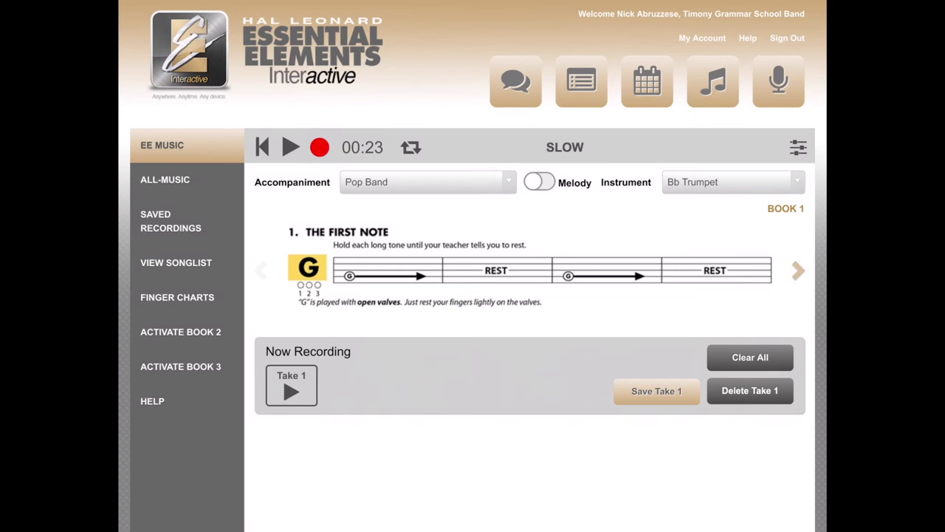
Play back the Pop Band Take 1 of The First Note
{"action": "left_click", "coordinate": [291, 392]}
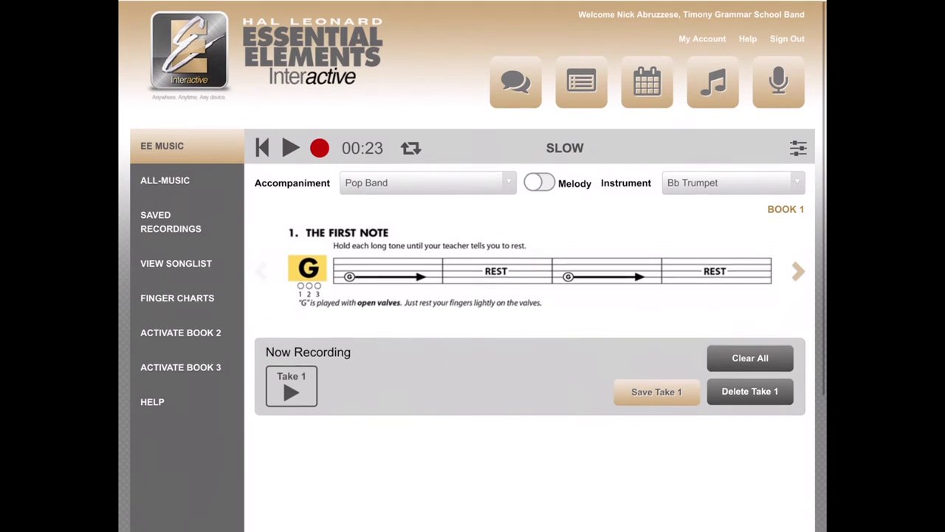
{"action": "scroll", "coordinate": [472, 295], "scroll_direction": "down", "scroll_amount": 1}
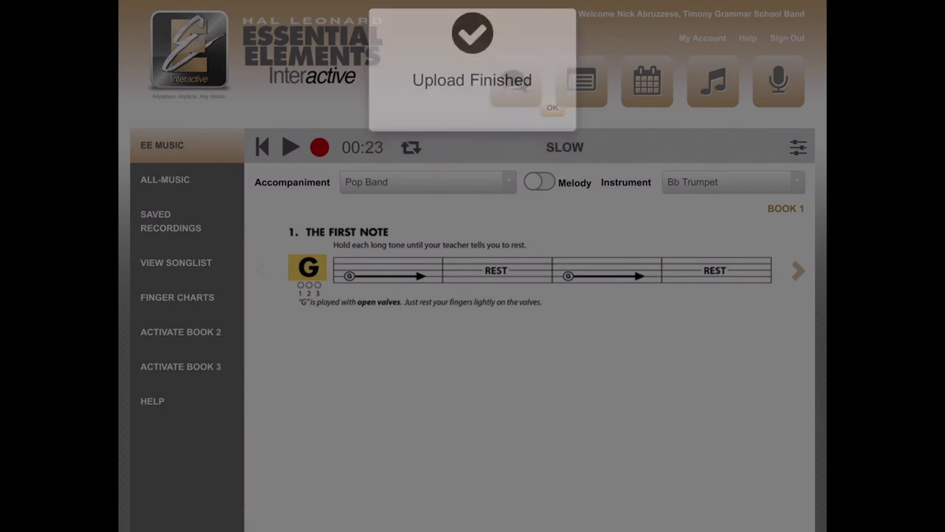
Open Saved Recordings, try submitting the Pop Band take of The First Note, and dismiss the add-comments warning
{"action": "scroll", "coordinate": [473, 204], "scroll_direction": "down", "scroll_amount": 1}
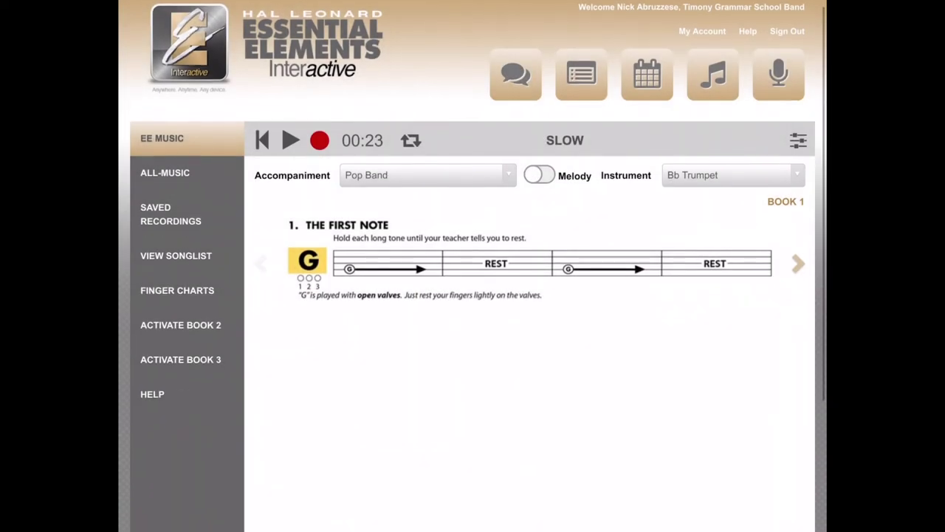
{"action": "left_click", "coordinate": [171, 221]}
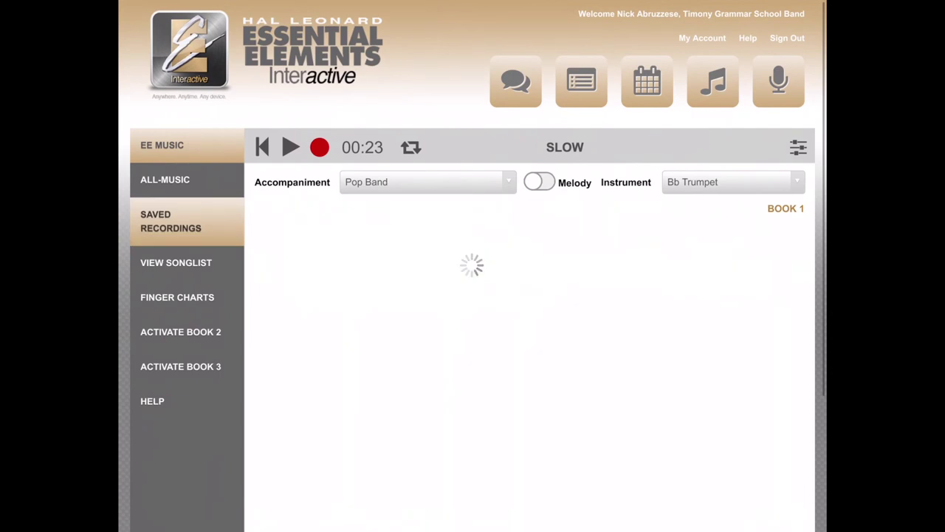
{"action": "scroll", "coordinate": [472, 295], "scroll_direction": "down", "scroll_amount": 2}
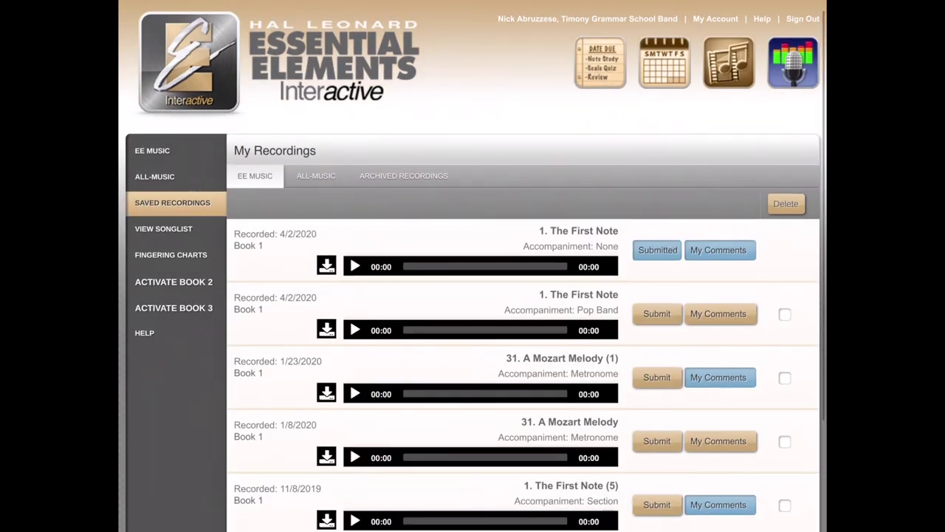
{"action": "scroll", "coordinate": [472, 295], "scroll_direction": "down", "scroll_amount": 1}
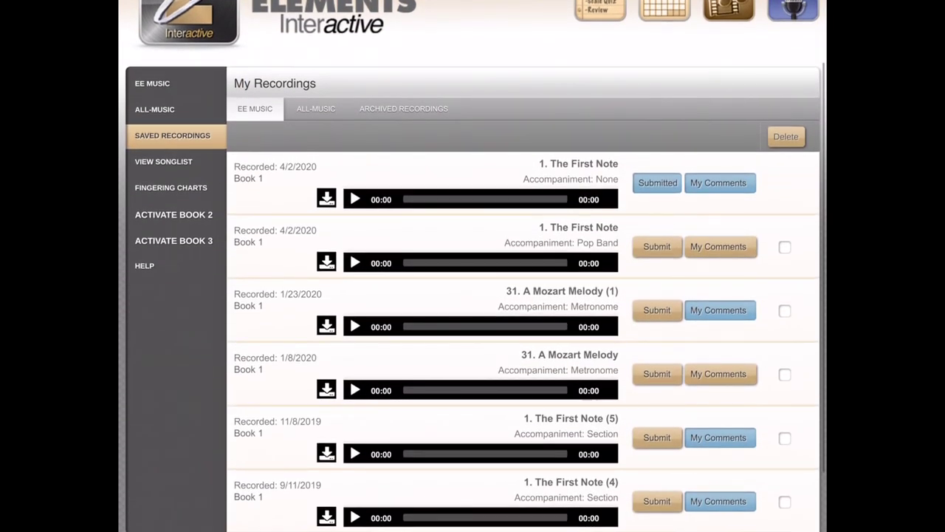
{"action": "left_click", "coordinate": [656, 246]}
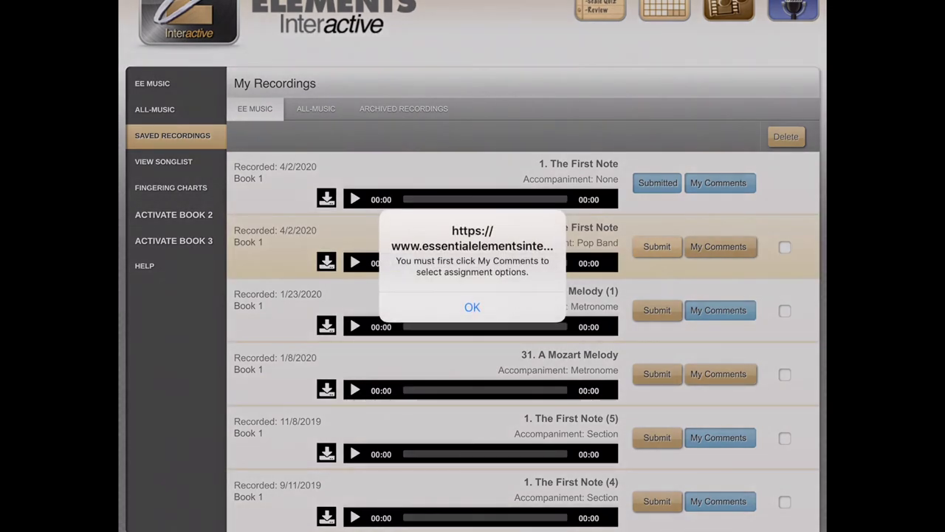
{"action": "left_click", "coordinate": [471, 306]}
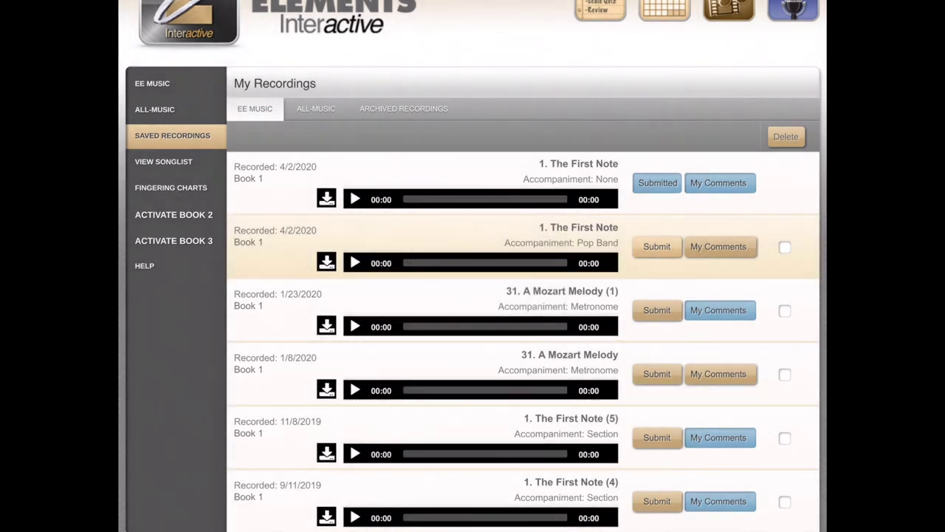
Link the Pop Band recording to '1. The First Note' with the comment 'Now I know how to use the App on a tablet!'
{"action": "left_click", "coordinate": [718, 246]}
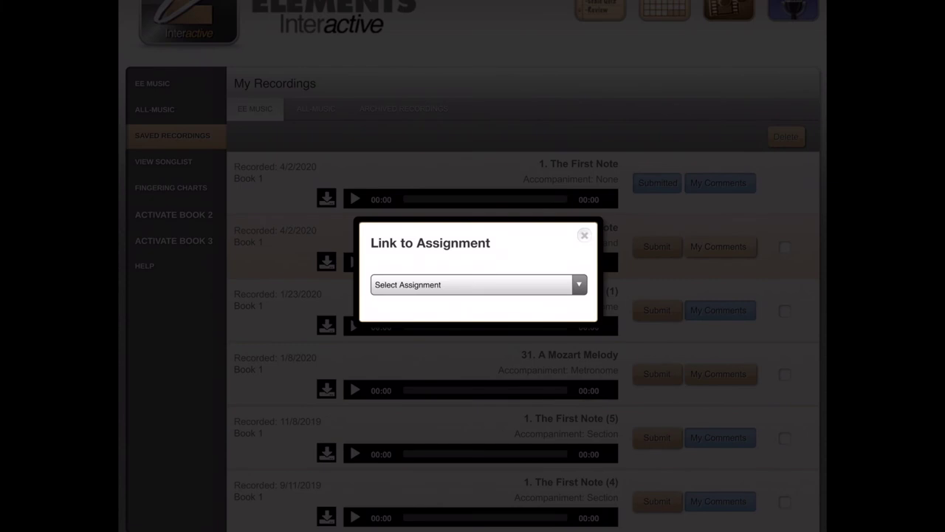
{"action": "left_click", "coordinate": [479, 284]}
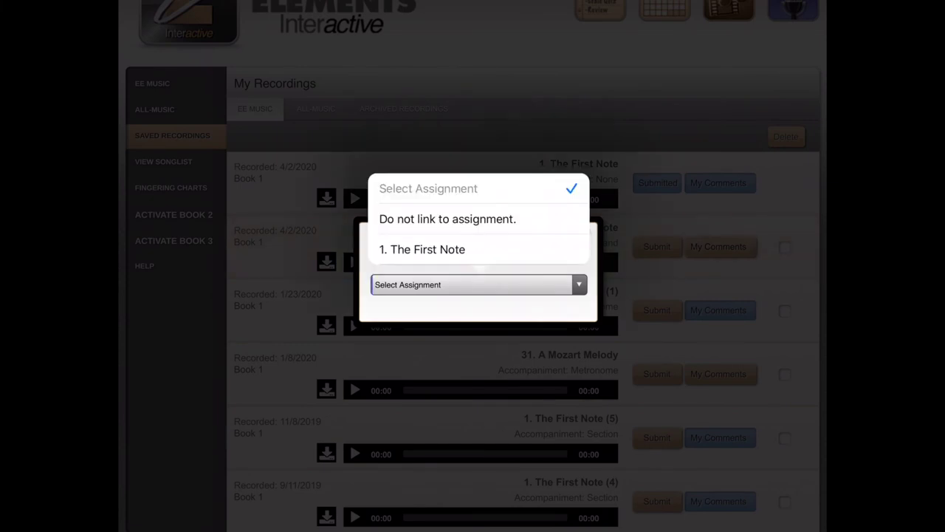
{"action": "left_click", "coordinate": [422, 248]}
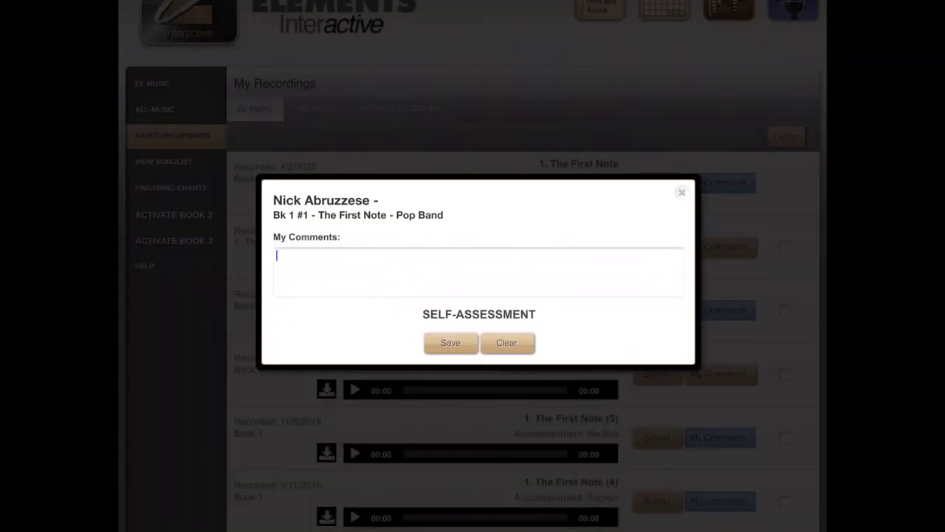
{"action": "type", "text": "Now I know how to use the App on a tablet"}
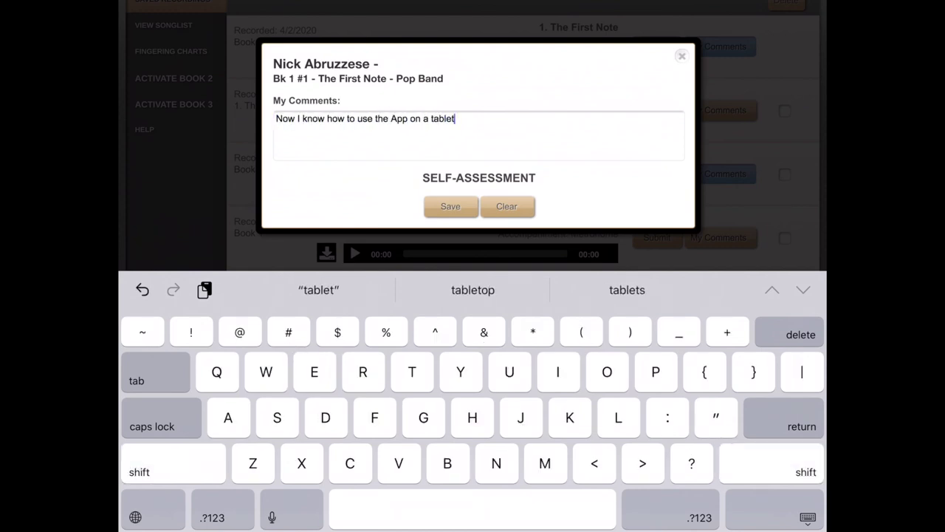
{"action": "type", "text": "!"}
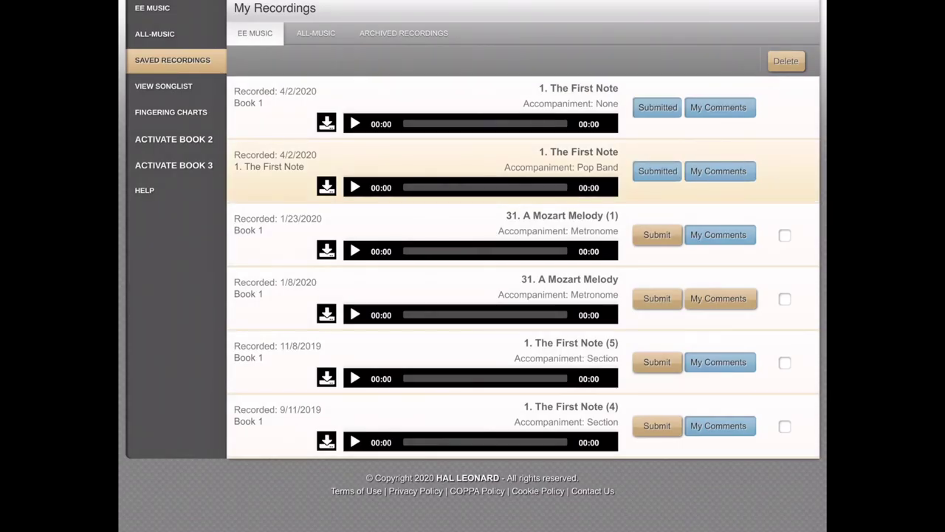
{"action": "scroll", "coordinate": [473, 266], "scroll_direction": "up", "scroll_amount": 3}
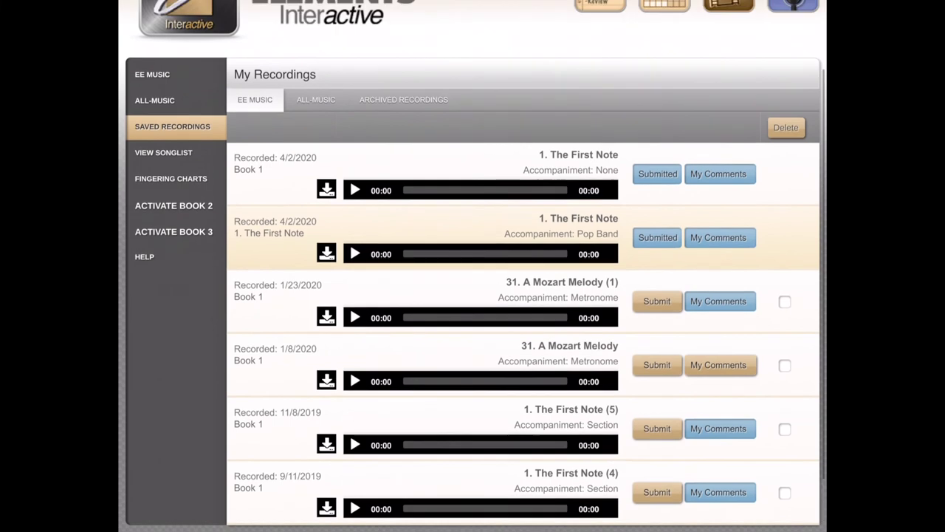
{"action": "scroll", "coordinate": [472, 265], "scroll_direction": "up", "scroll_amount": 1}
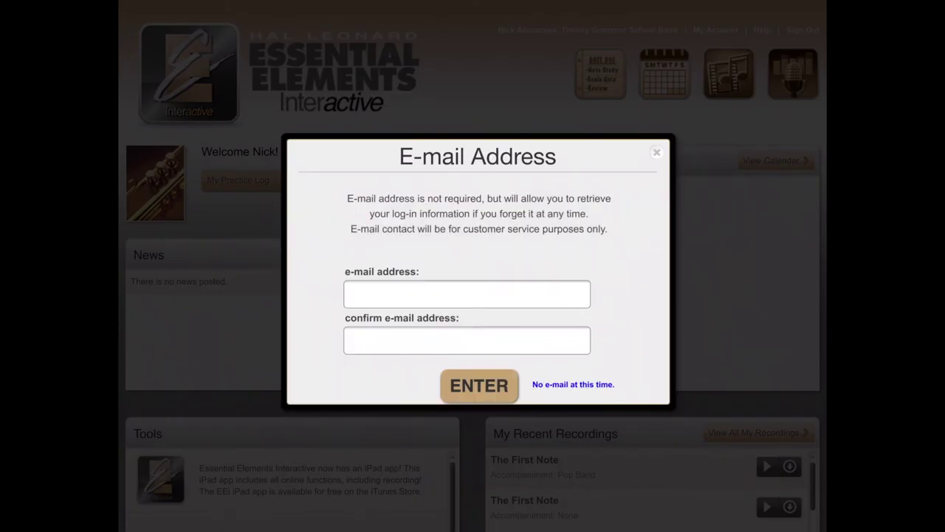
Close the e-mail address prompt and browse the full list of assignments
{"action": "left_click", "coordinate": [657, 152]}
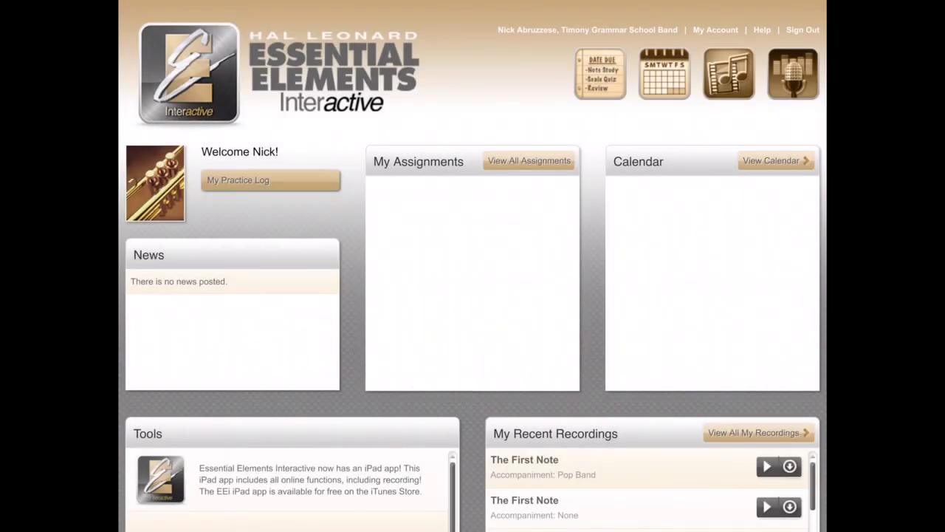
{"action": "left_click", "coordinate": [528, 160]}
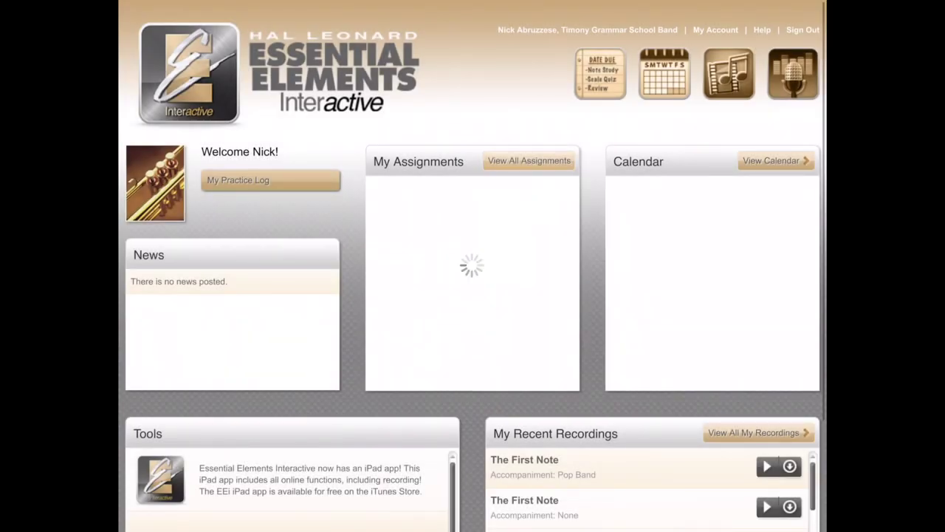
{"action": "scroll", "coordinate": [472, 295], "scroll_direction": "down", "scroll_amount": 2}
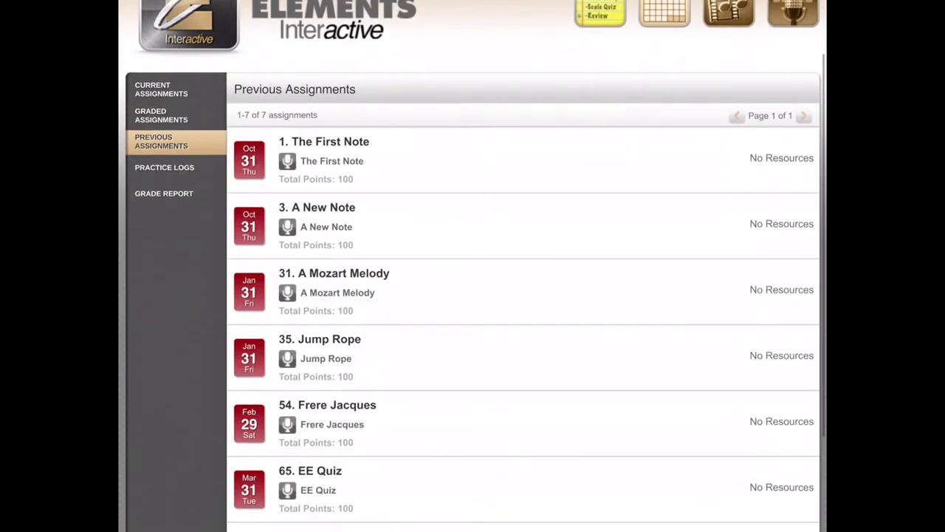
{"action": "scroll", "coordinate": [473, 296], "scroll_direction": "down", "scroll_amount": 2}
{"action": "scroll", "coordinate": [472, 295], "scroll_direction": "up", "scroll_amount": 2}
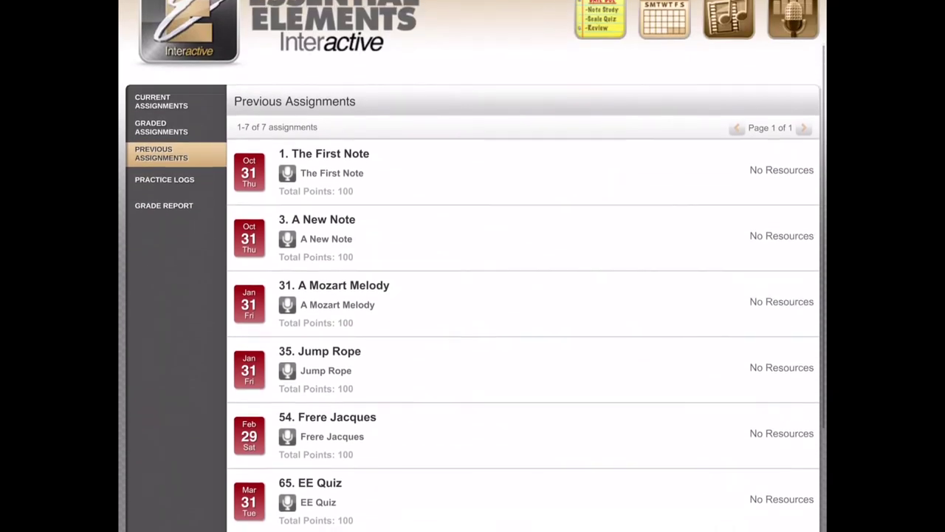
{"action": "scroll", "coordinate": [473, 296], "scroll_direction": "down", "scroll_amount": 2}
{"action": "scroll", "coordinate": [473, 295], "scroll_direction": "up", "scroll_amount": 2}
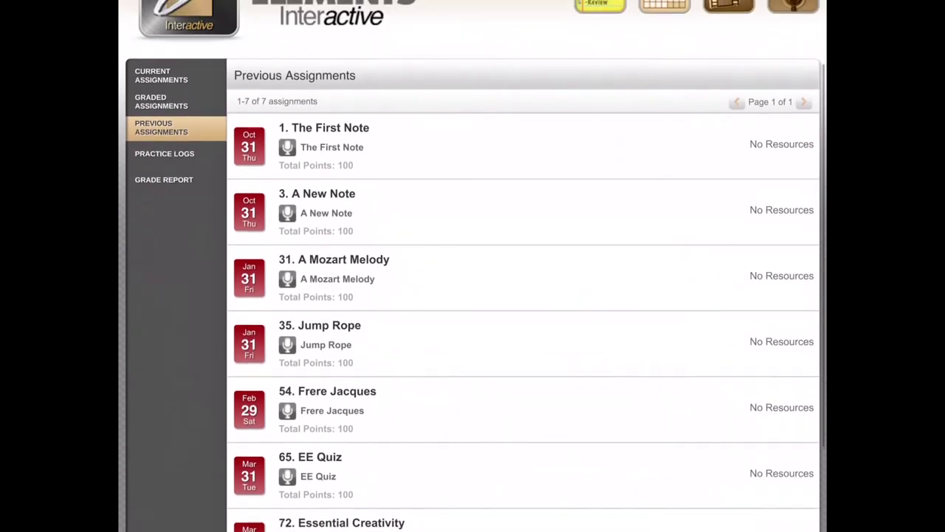